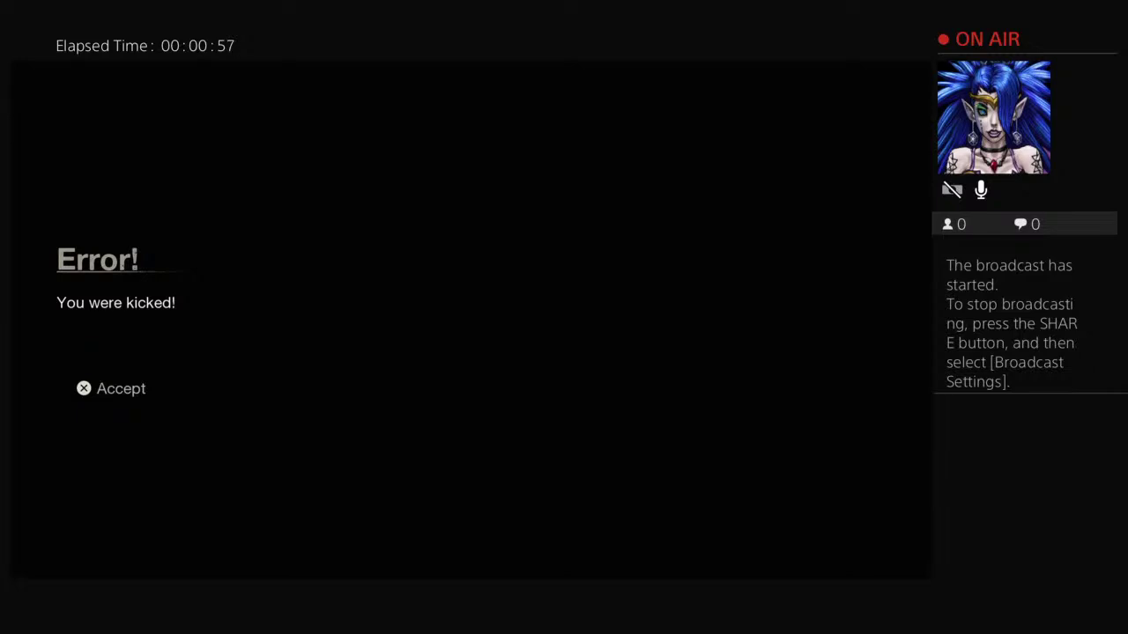
key("Return")
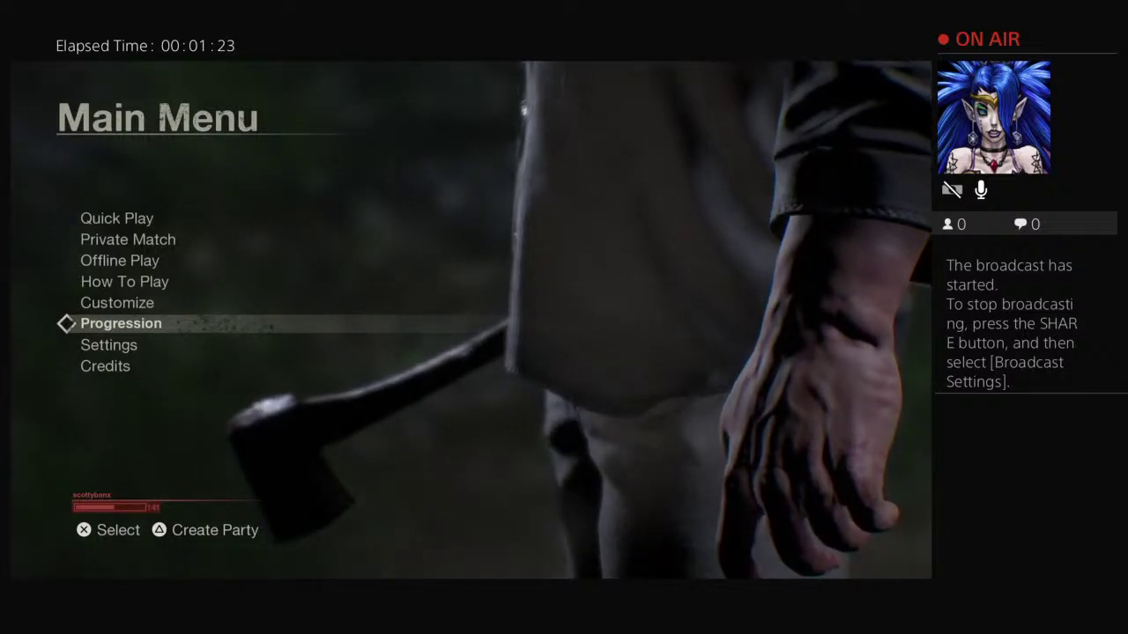
key("Down")
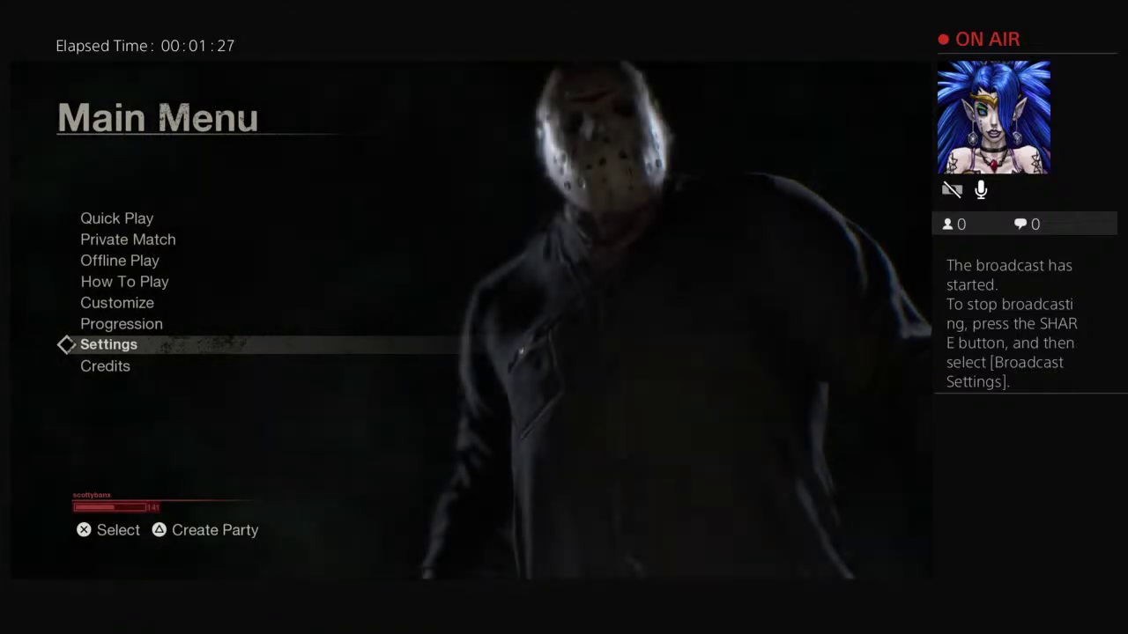
key("Up")
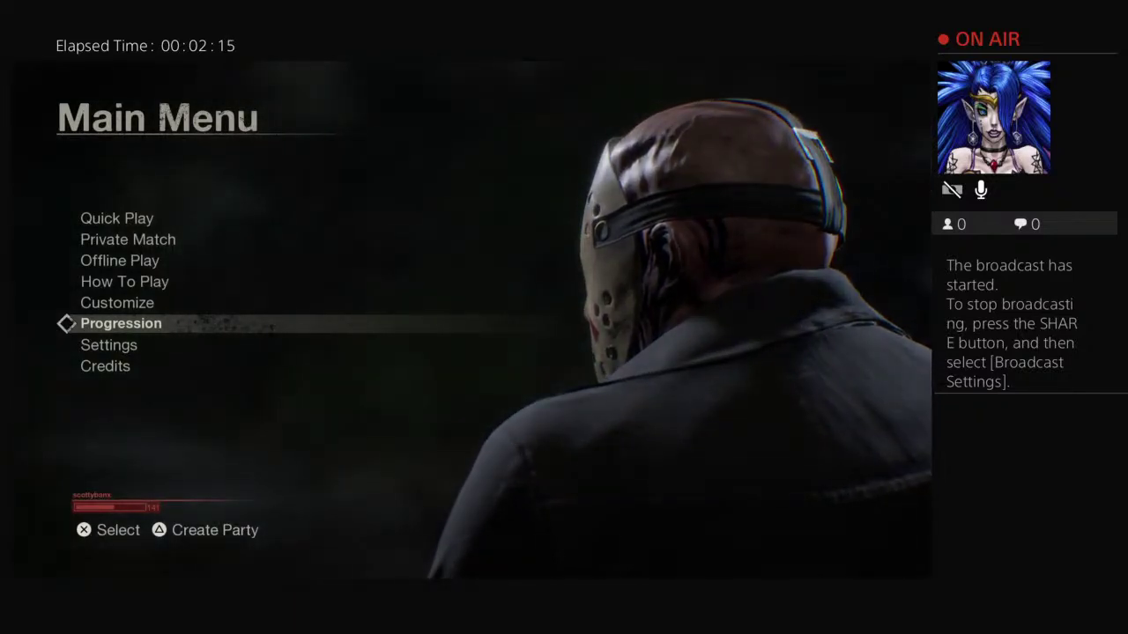
key("Up")
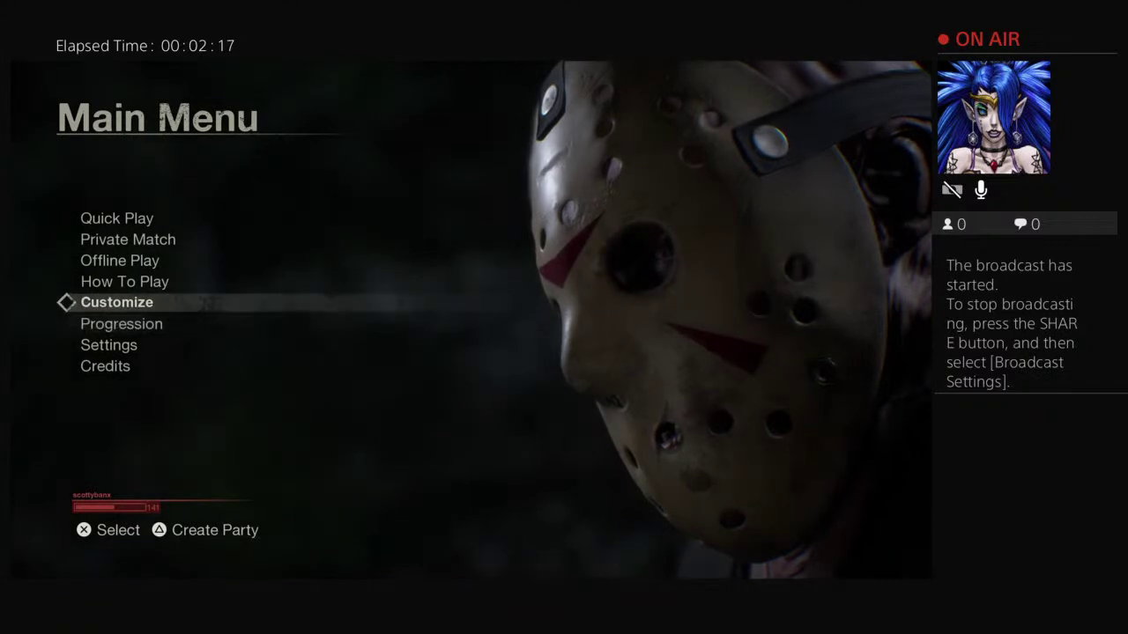
key("Up")
key("Up")
key("Up")
key("Down")
key("Down")
key("Down")
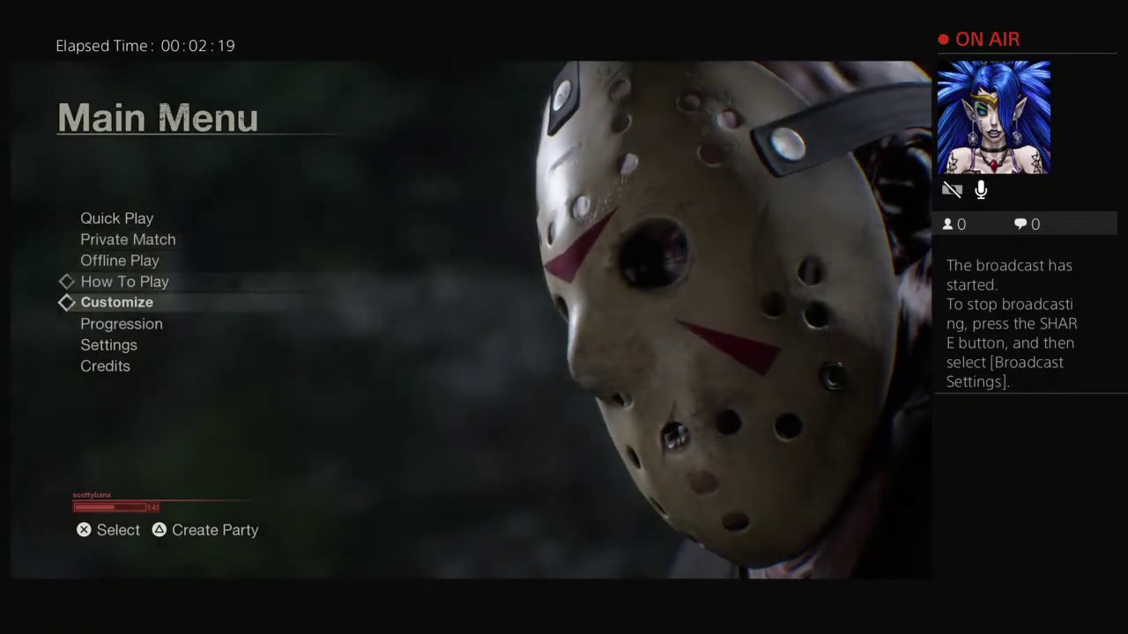
key("Down")
key("Down")
key("triangle")
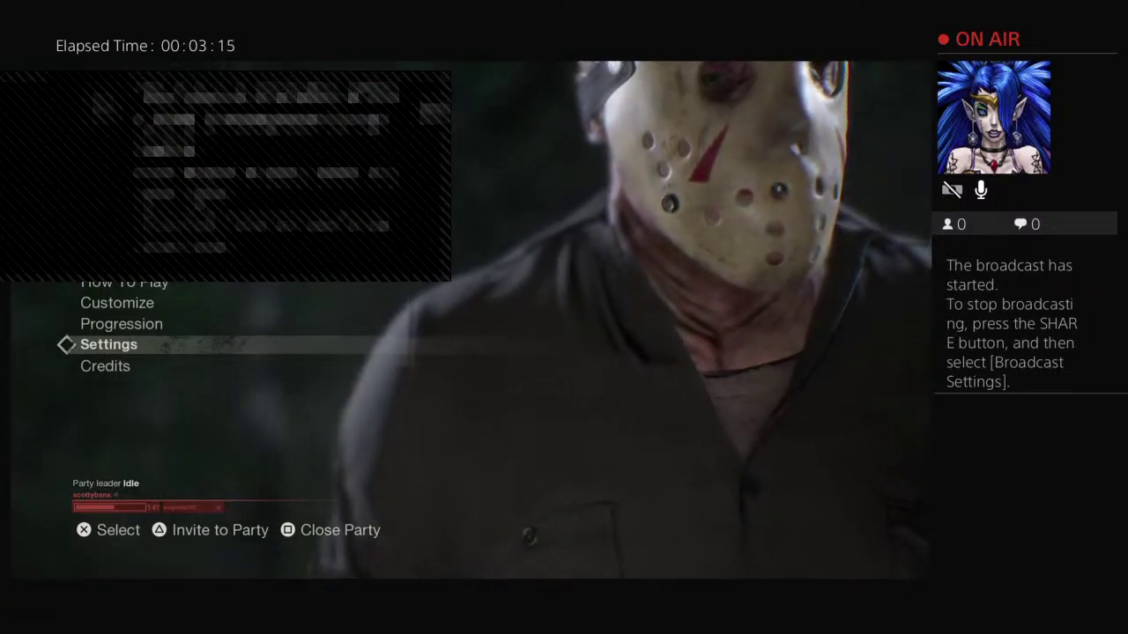
key("Up")
key("Up")
key("Up")
key("Up")
key("Up")
key("Return")
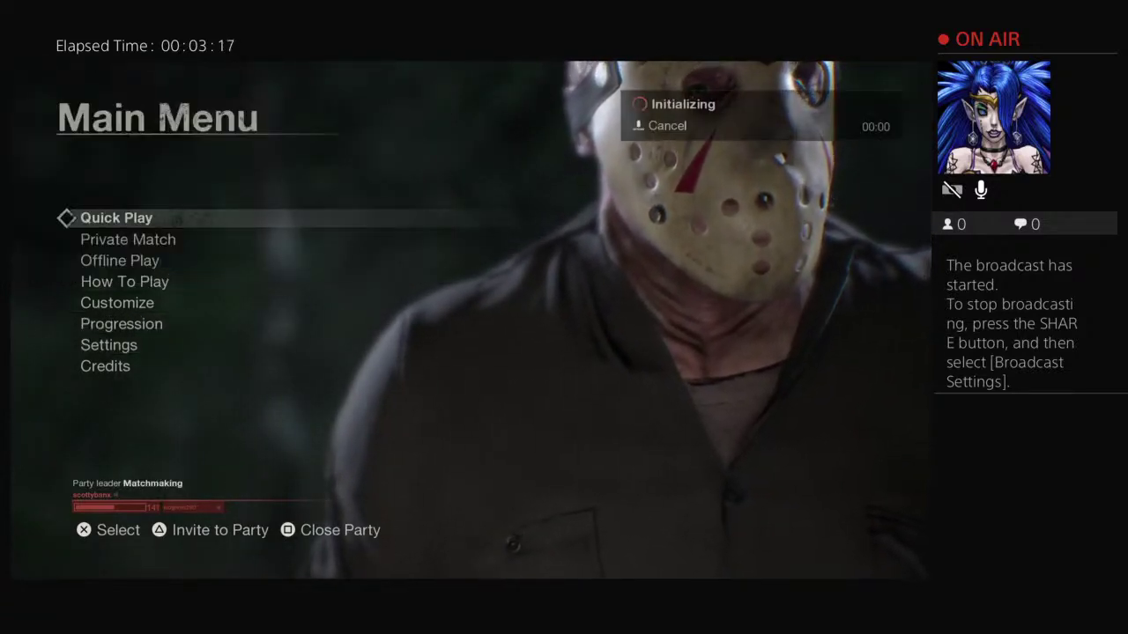